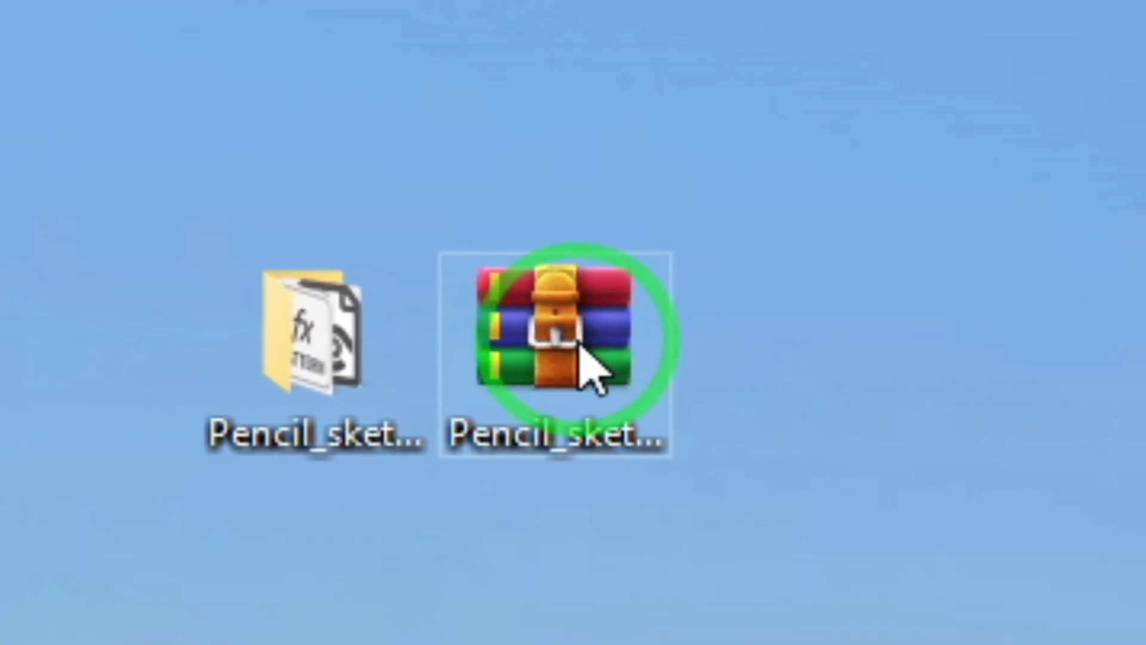
Open the Pencil_sketch_photoshop_action folder and inspect its pencil-sketch, brushes and patterns files
click(577, 346)
double_click(577, 346)
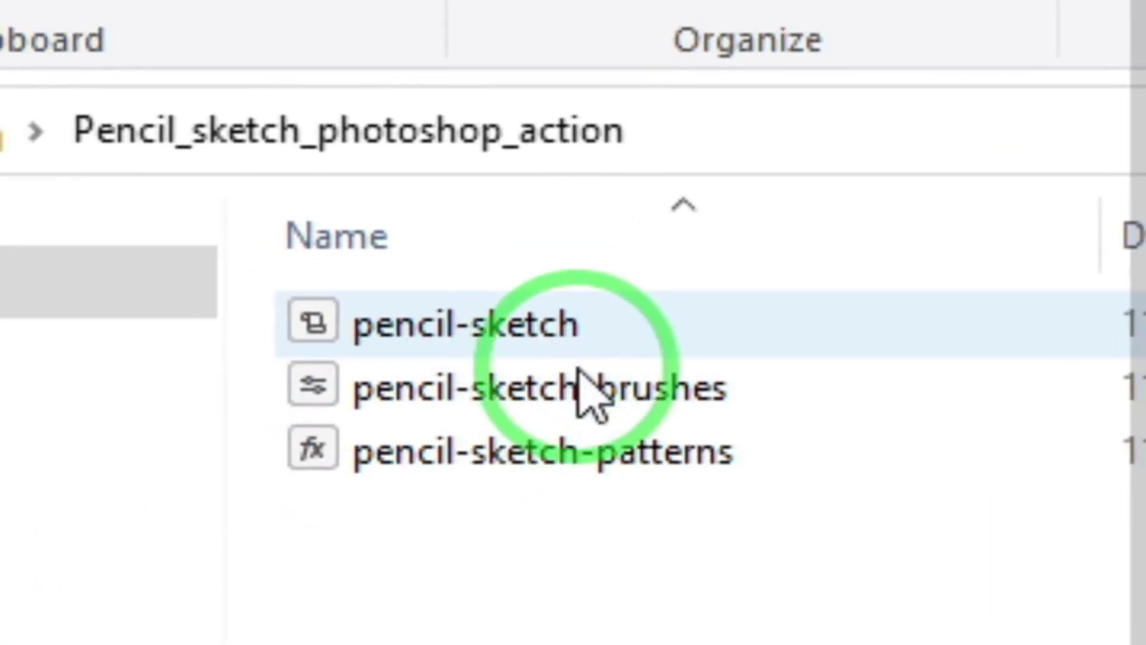
click(578, 346)
click(578, 347)
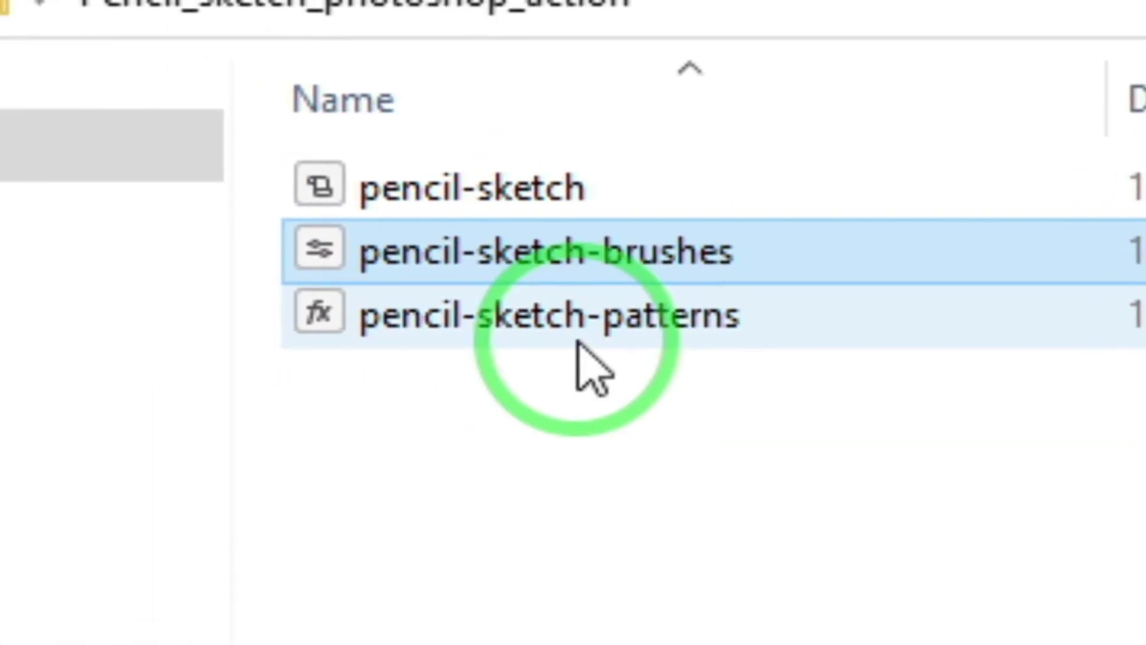
click(580, 348)
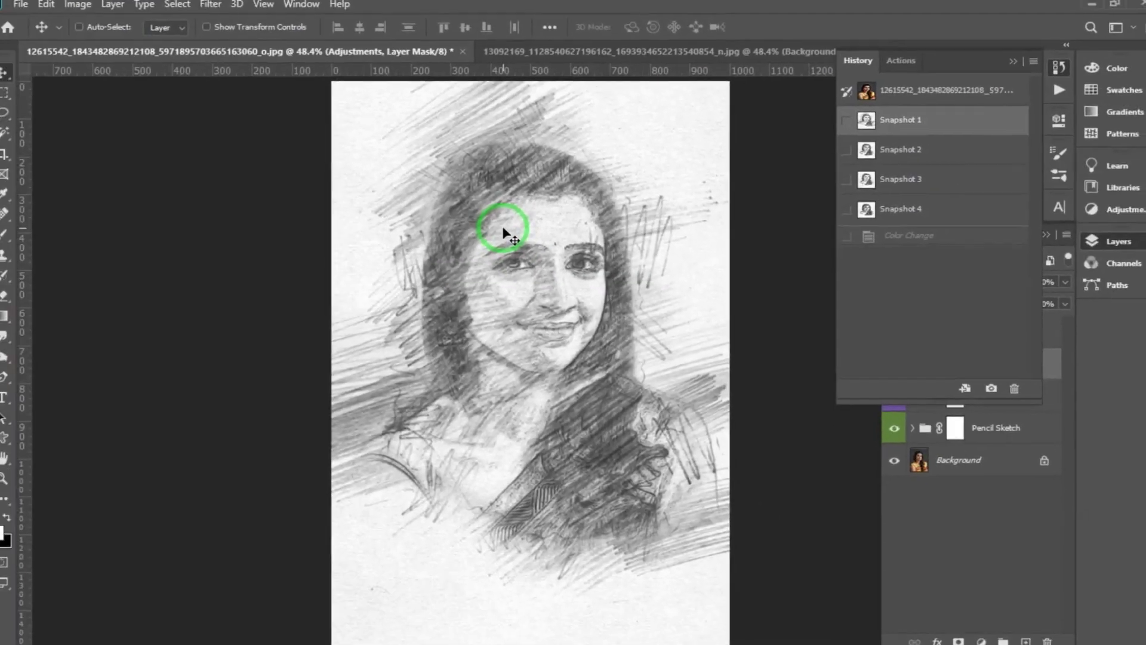
Compare the original photo with Snapshots 1 to 4, stopping on Snapshot 4, then collapse History
click(873, 94)
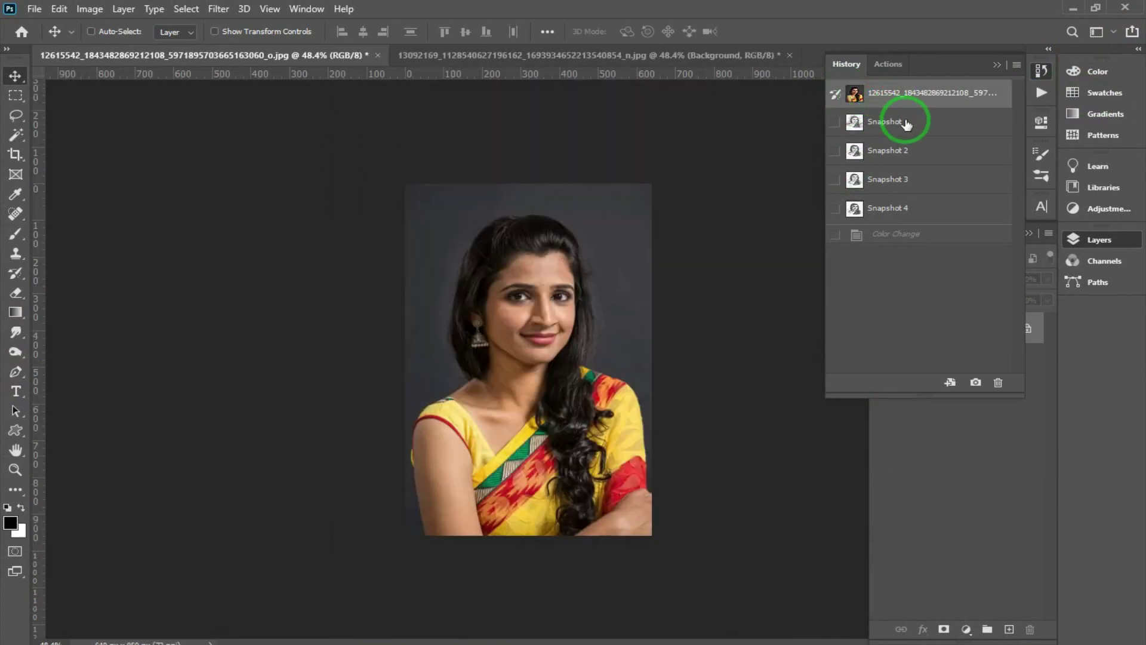
click(905, 122)
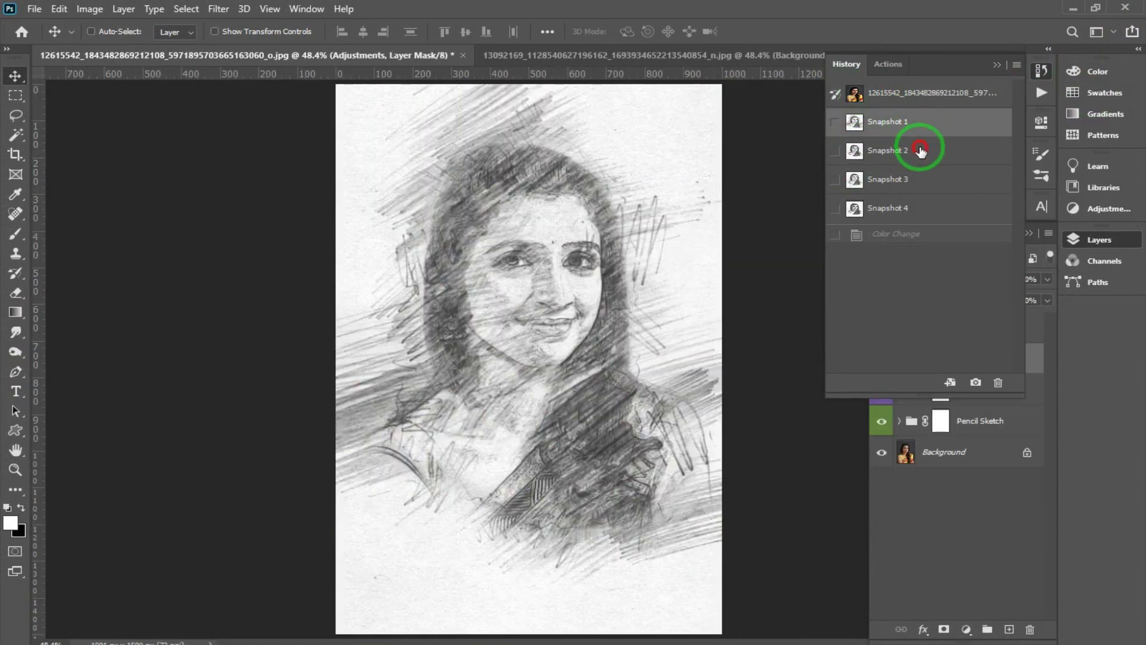
click(920, 150)
click(916, 179)
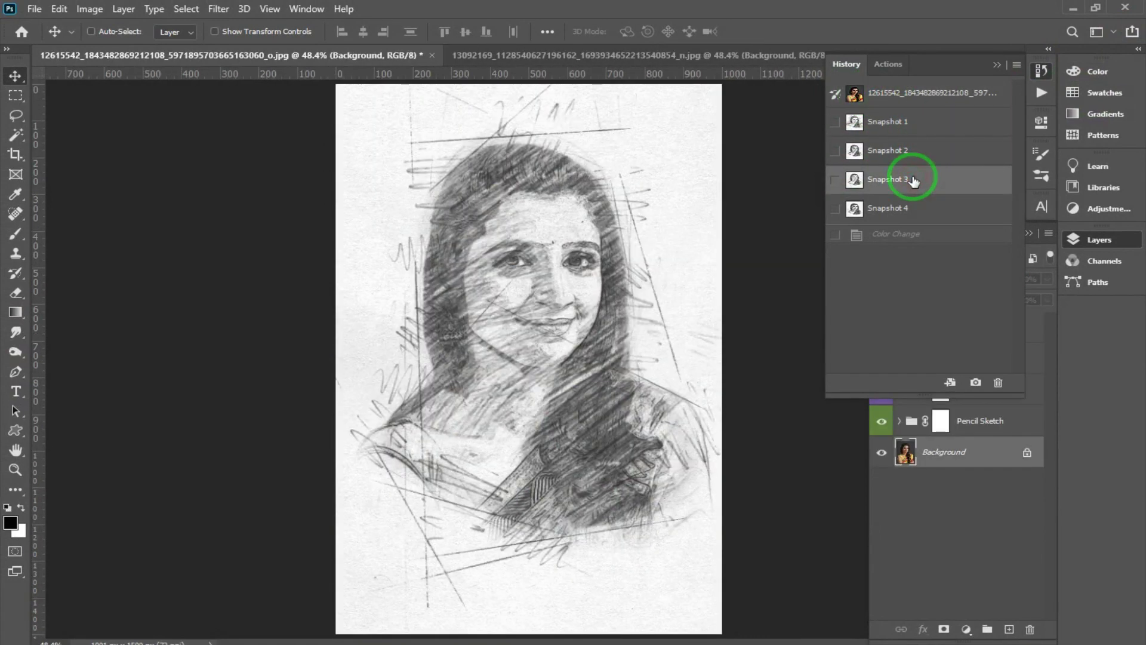
click(923, 211)
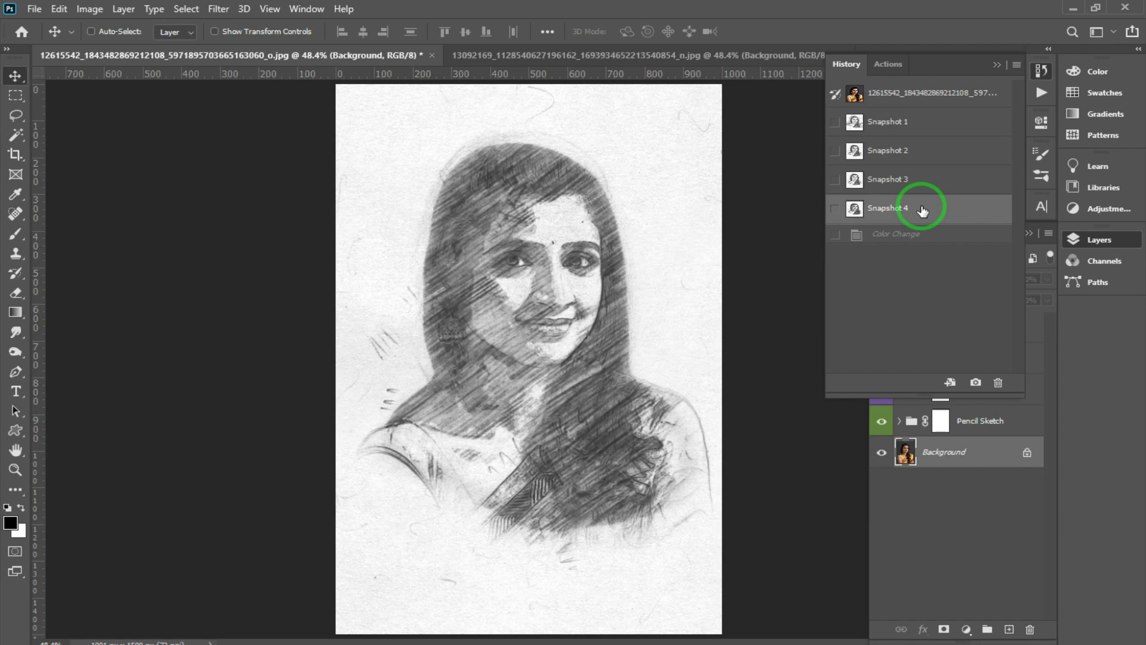
click(997, 64)
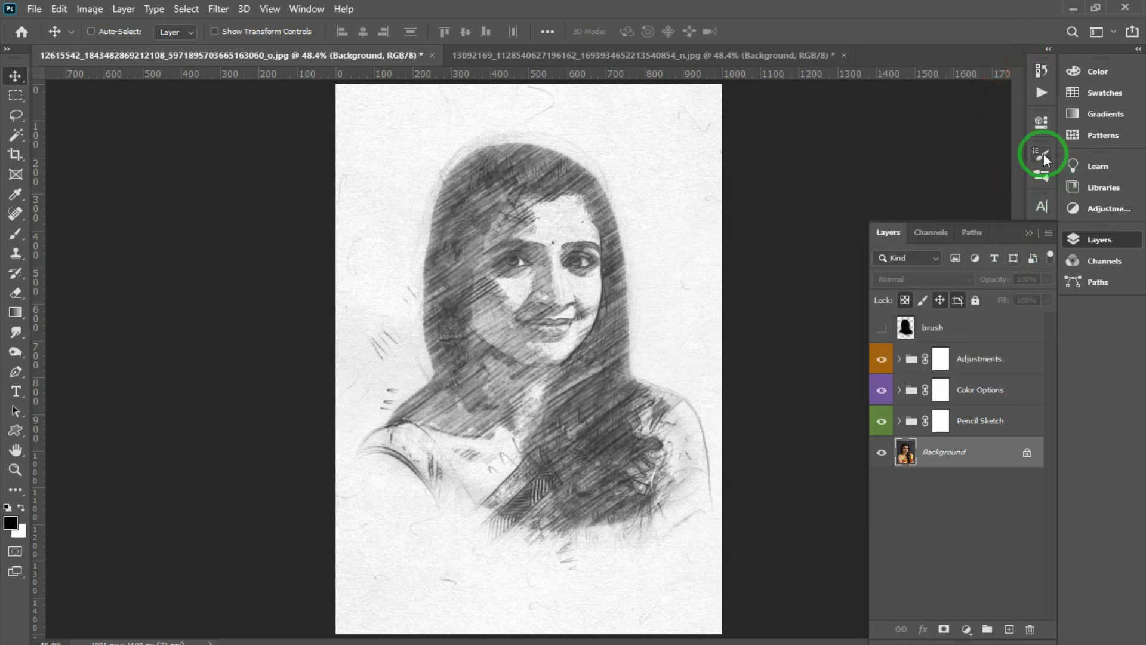
Select the Pencil Sketch #01 action in the Actions panel's Pencil Sketch set
click(1042, 93)
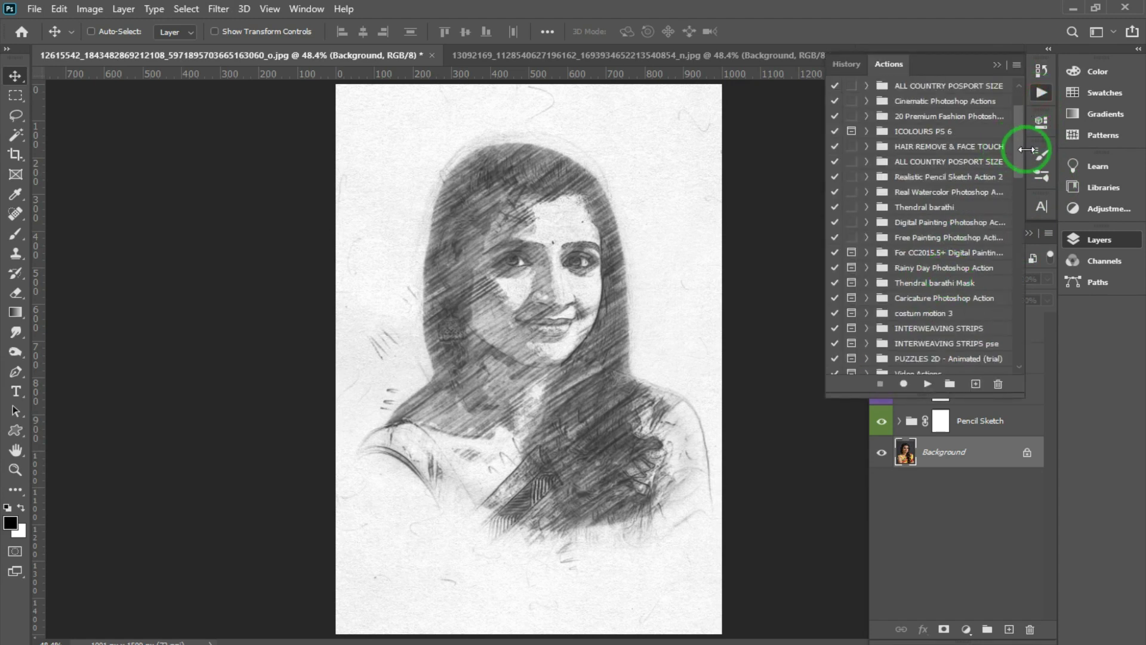
drag(1019, 153, 1022, 376)
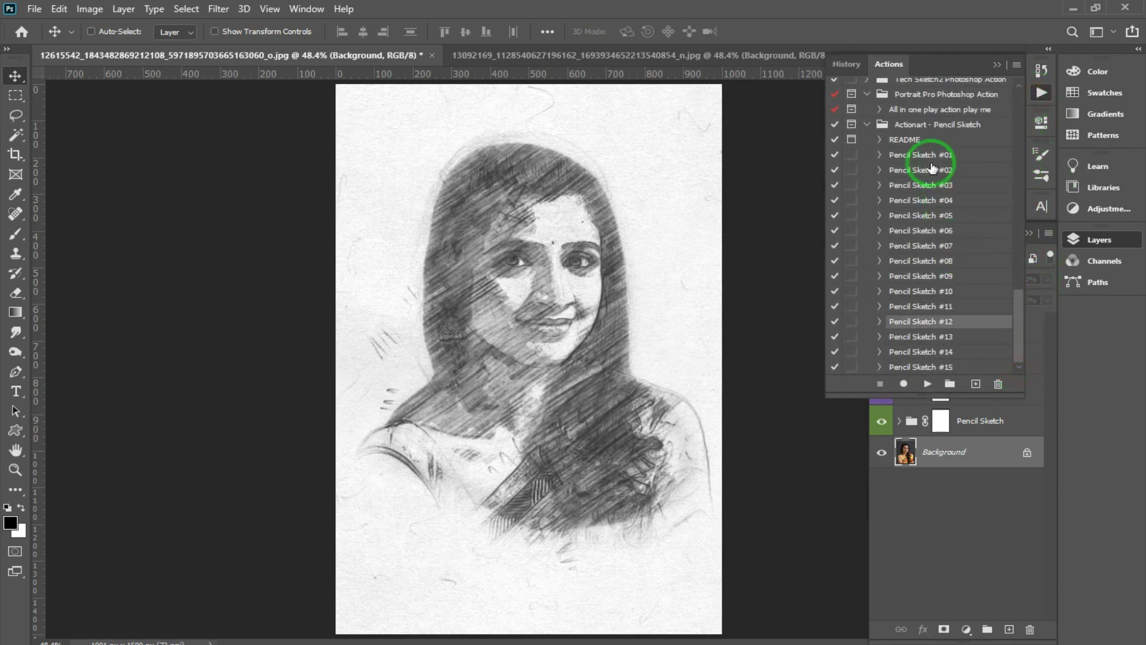
click(916, 156)
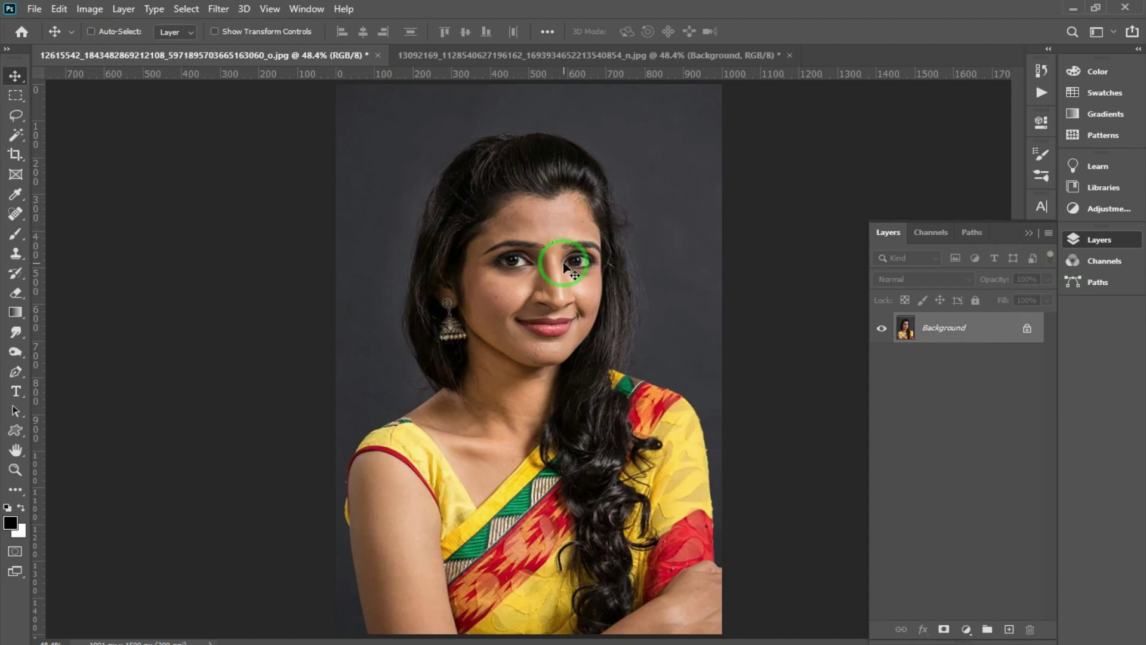
key(ctrl+alt+i)
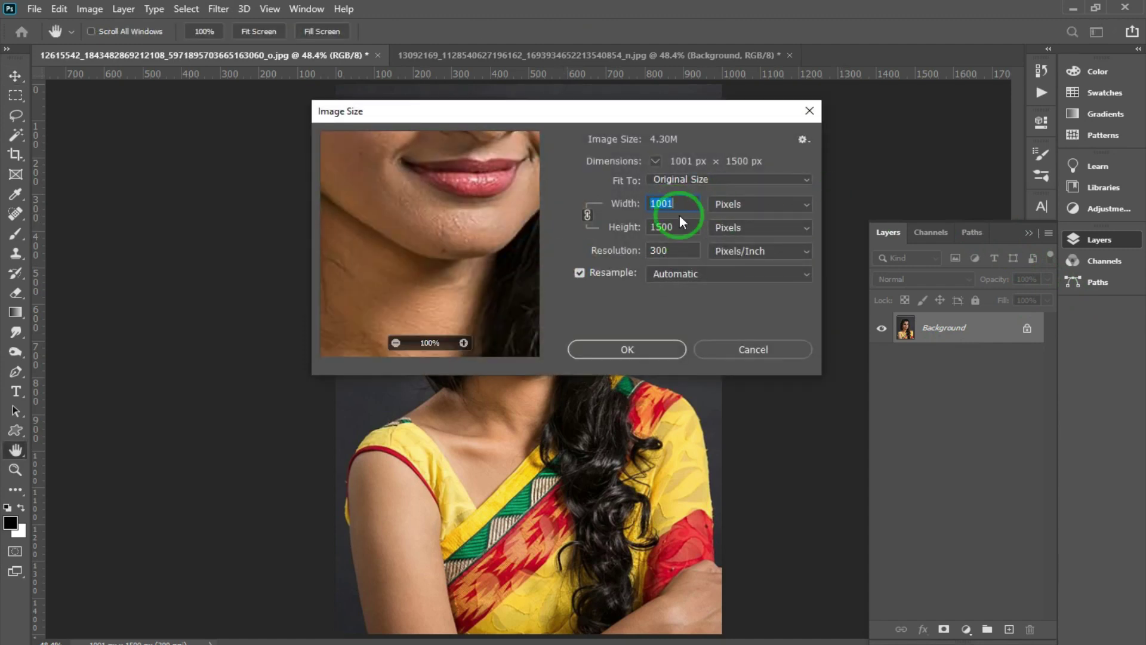
key(Tab)
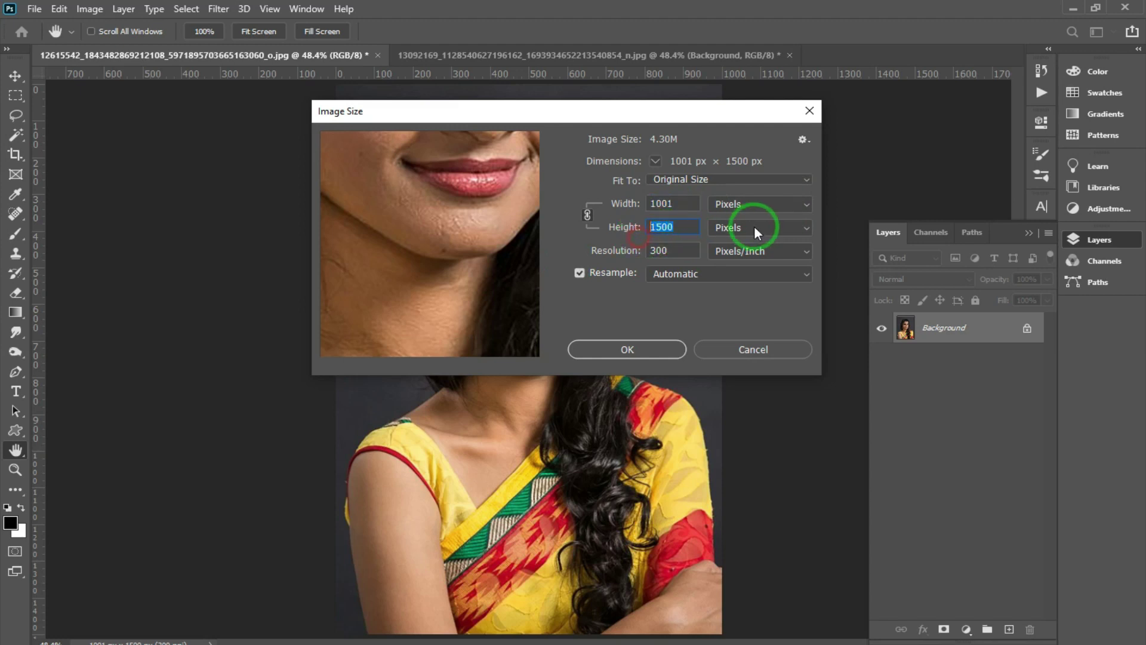
double_click(661, 249)
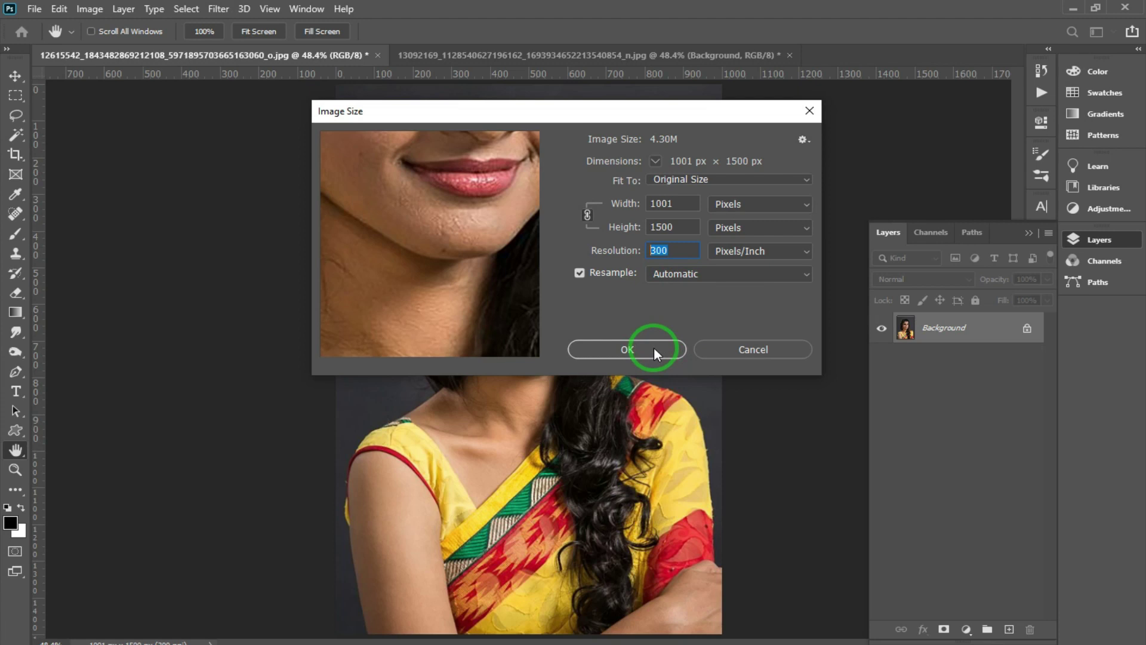
click(654, 347)
key(v)
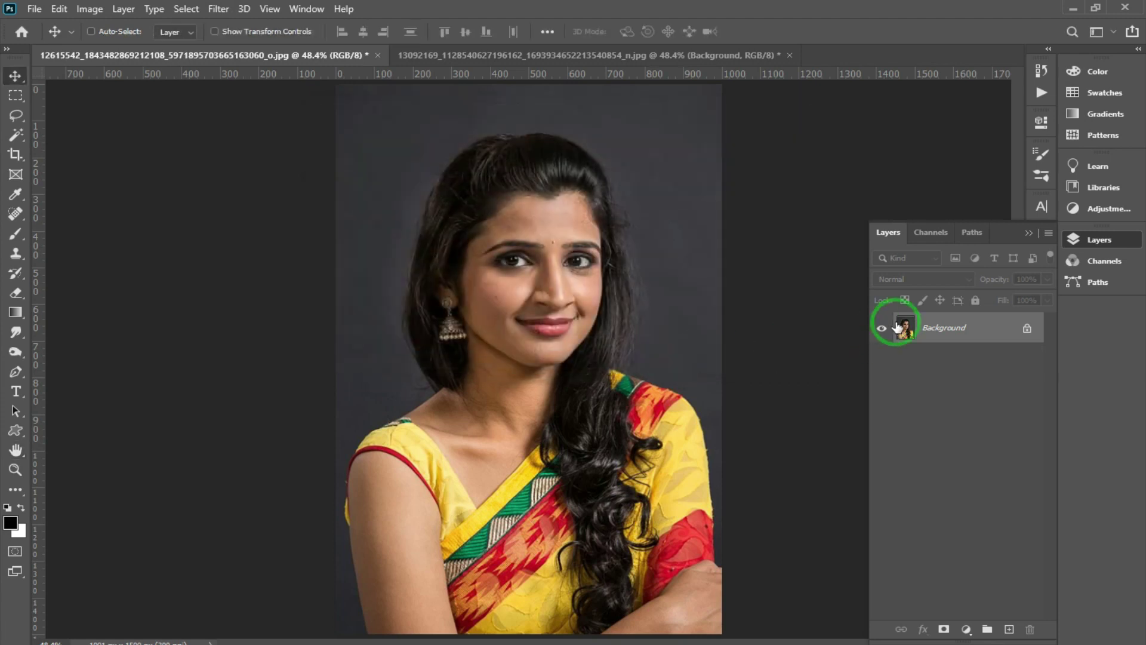
Add a new layer named brush above Background
drag(1006, 333, 975, 330)
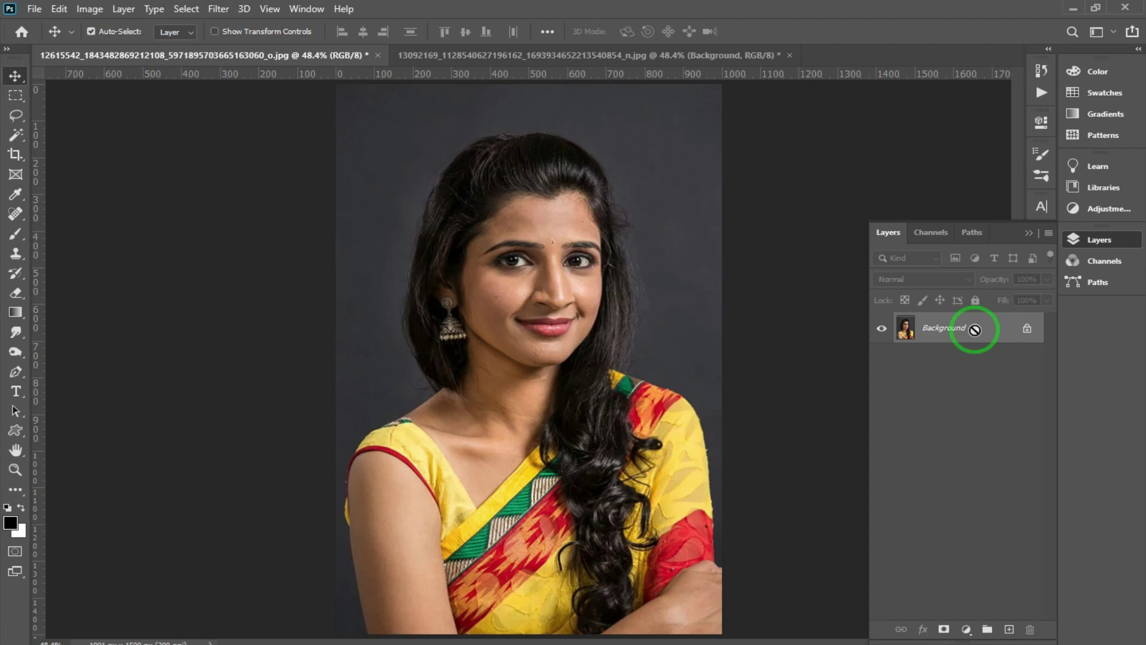
key(ctrl+shift+n)
text(brush)
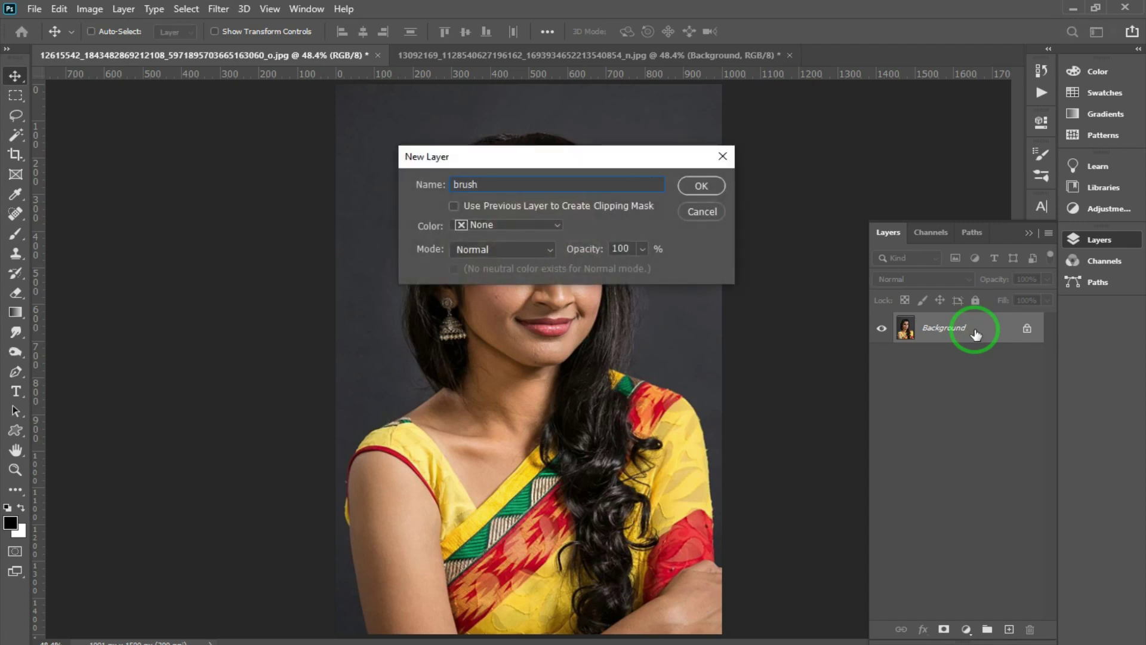
key(Return)
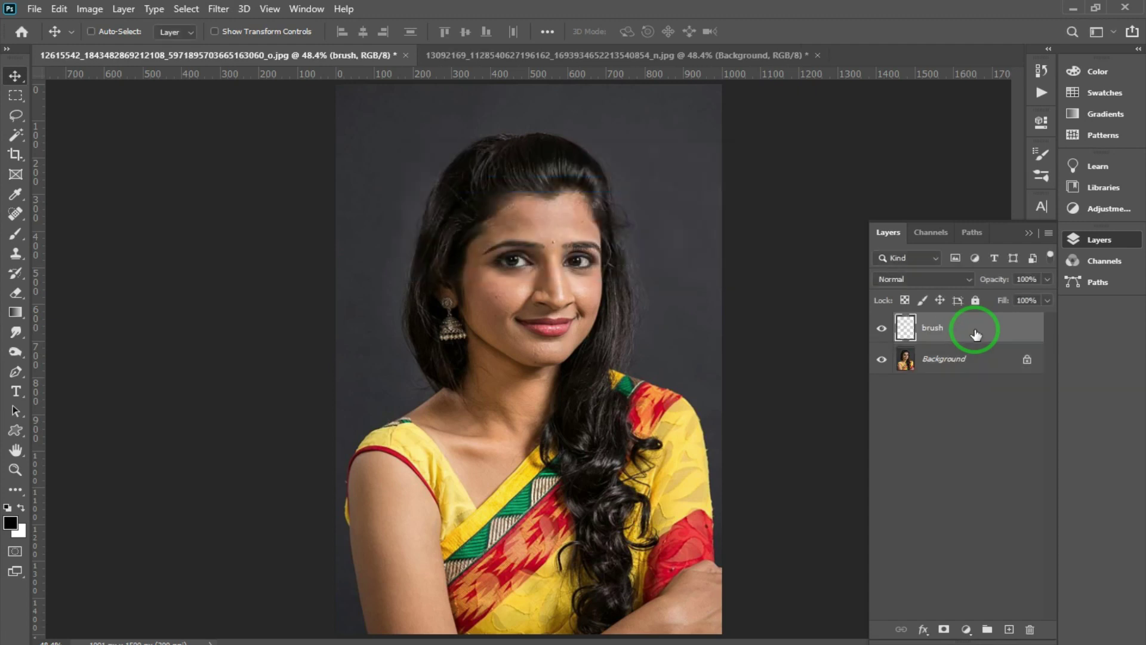
Paint black with a Soft Round brush over the woman's face, hair and shoulders
key(b)
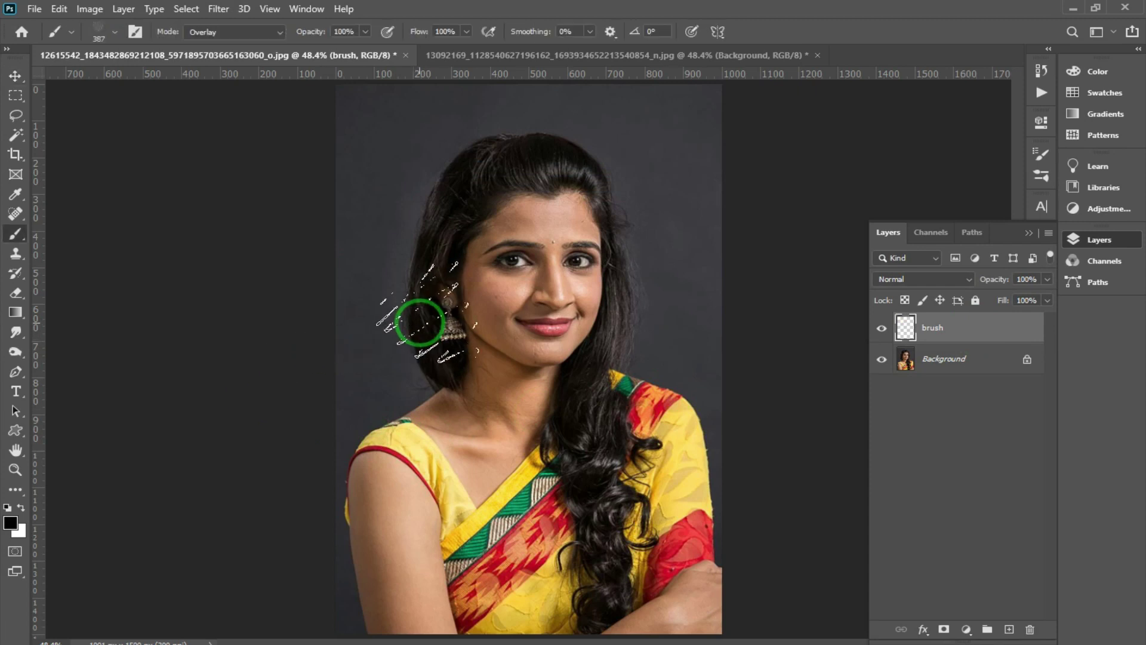
right_click(459, 289)
click(604, 421)
key(Return)
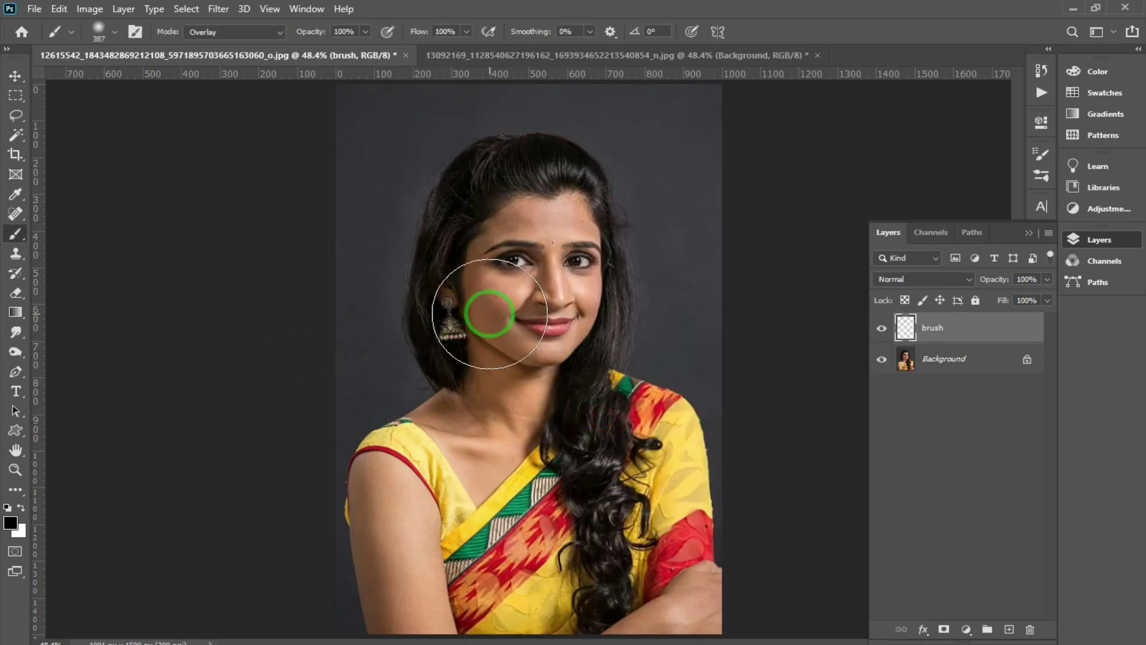
mouse_move(474, 392)
mouse_down()
mouse_move(470, 349)
mouse_move(507, 295)
mouse_move(555, 174)
mouse_move(568, 384)
mouse_move(605, 415)
mouse_move(604, 376)
mouse_move(575, 422)
mouse_move(486, 392)
mouse_move(463, 419)
mouse_move(558, 450)
mouse_move(532, 452)
mouse_up()
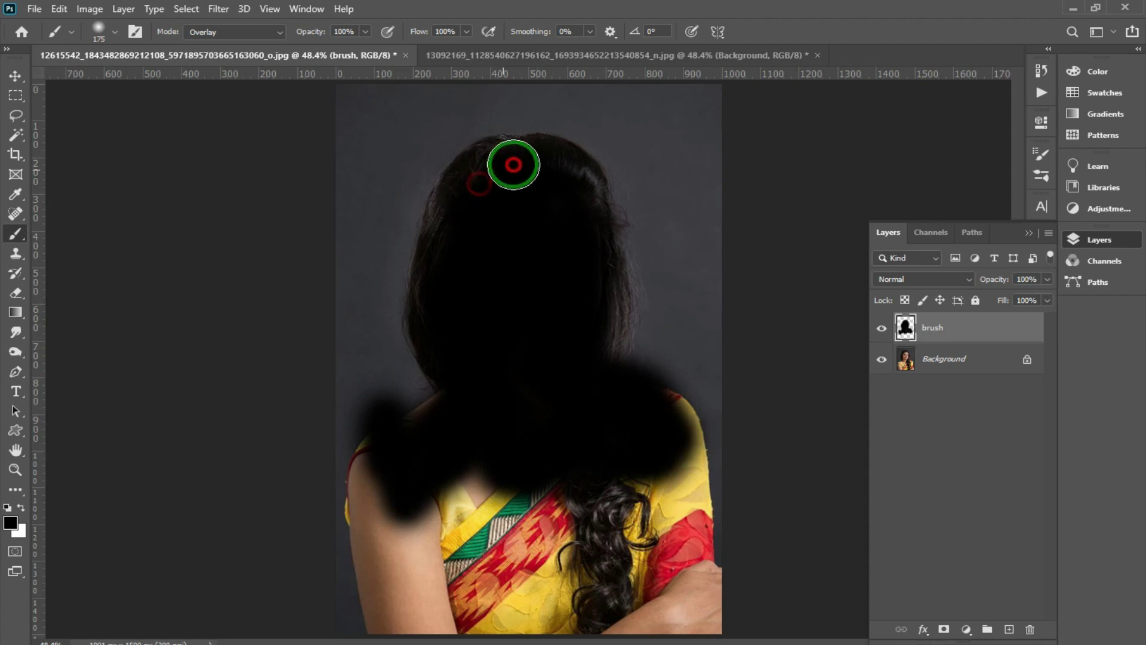
mouse_move(565, 190)
mouse_down()
mouse_move(606, 376)
mouse_move(597, 374)
mouse_move(576, 453)
mouse_move(610, 492)
mouse_move(600, 505)
mouse_up()
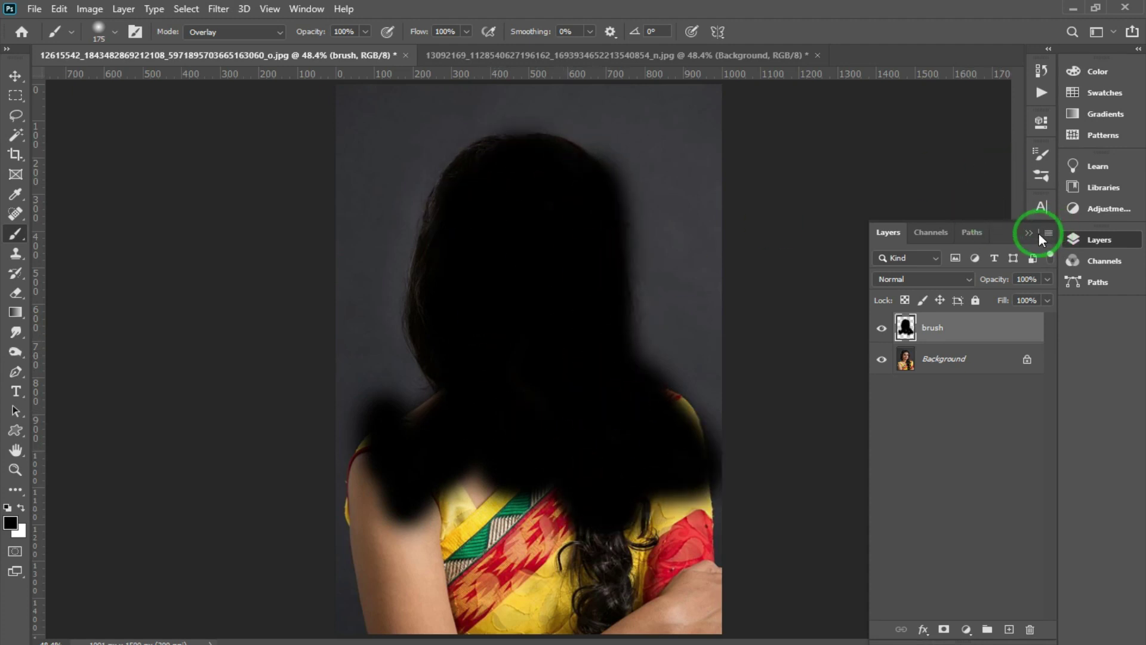
click(1039, 234)
Play the Pencil Sketch #09 action on the portrait
click(1042, 92)
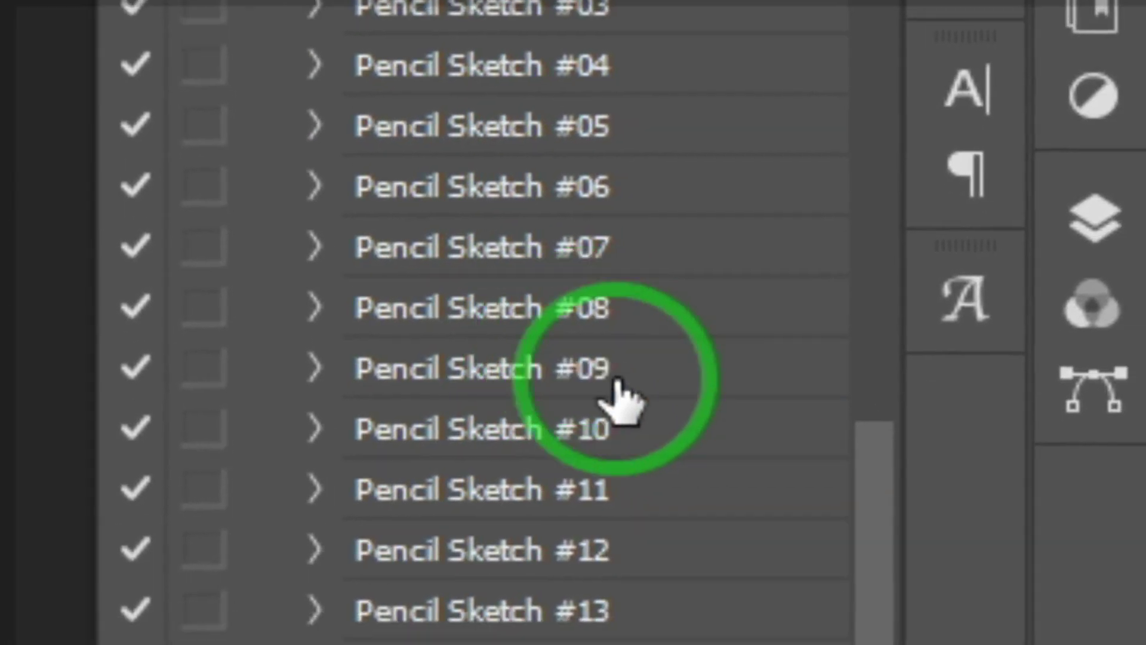
click(616, 382)
click(548, 349)
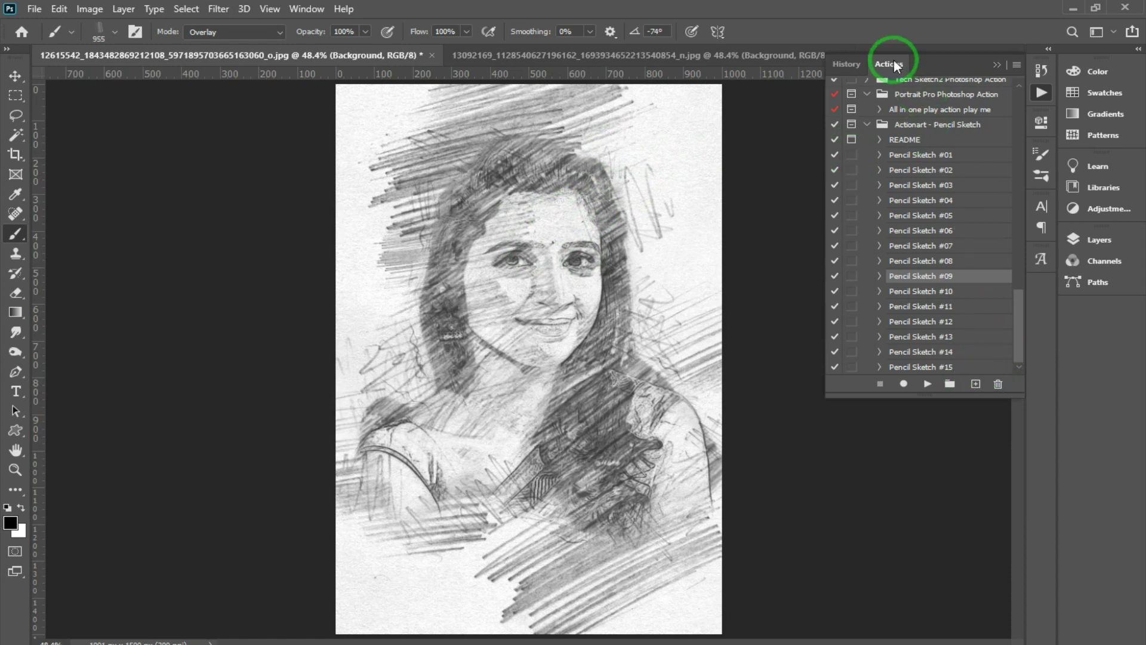
Show the History panel scrolled up to the saved snapshots
click(843, 65)
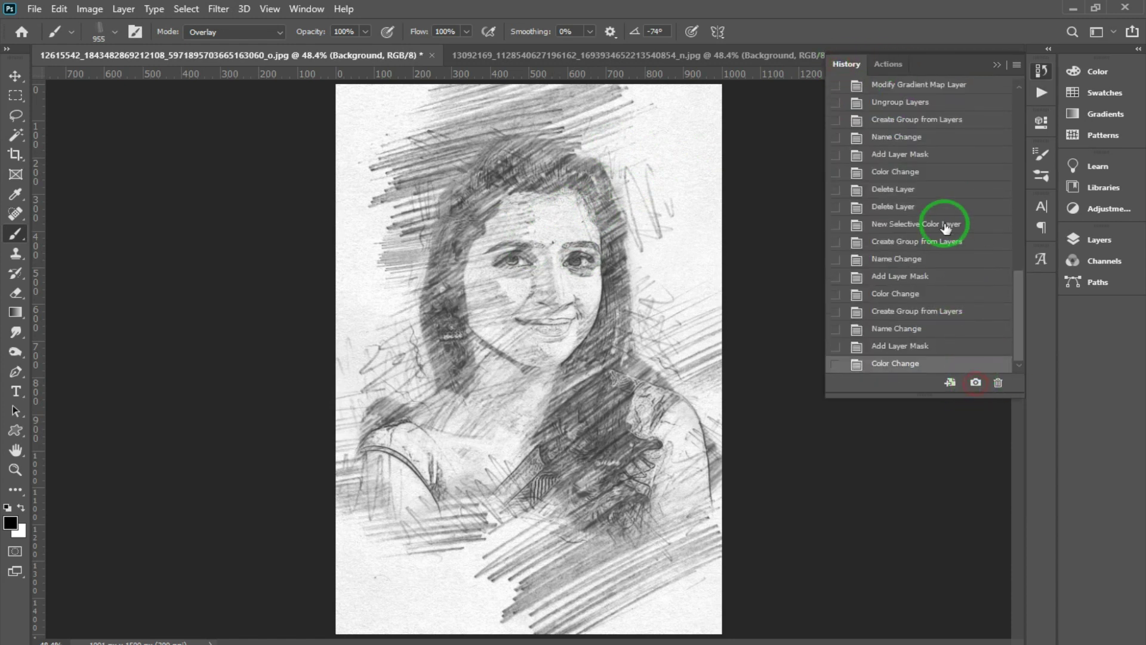
scroll(950, 227, up, 5)
scroll(945, 229, up, 3)
scroll(945, 229, up, 3)
scroll(946, 229, up, 3)
scroll(946, 229, up, 2)
Step through Snapshots 5 down to 1, then back up to Snapshot 4
click(899, 235)
click(889, 206)
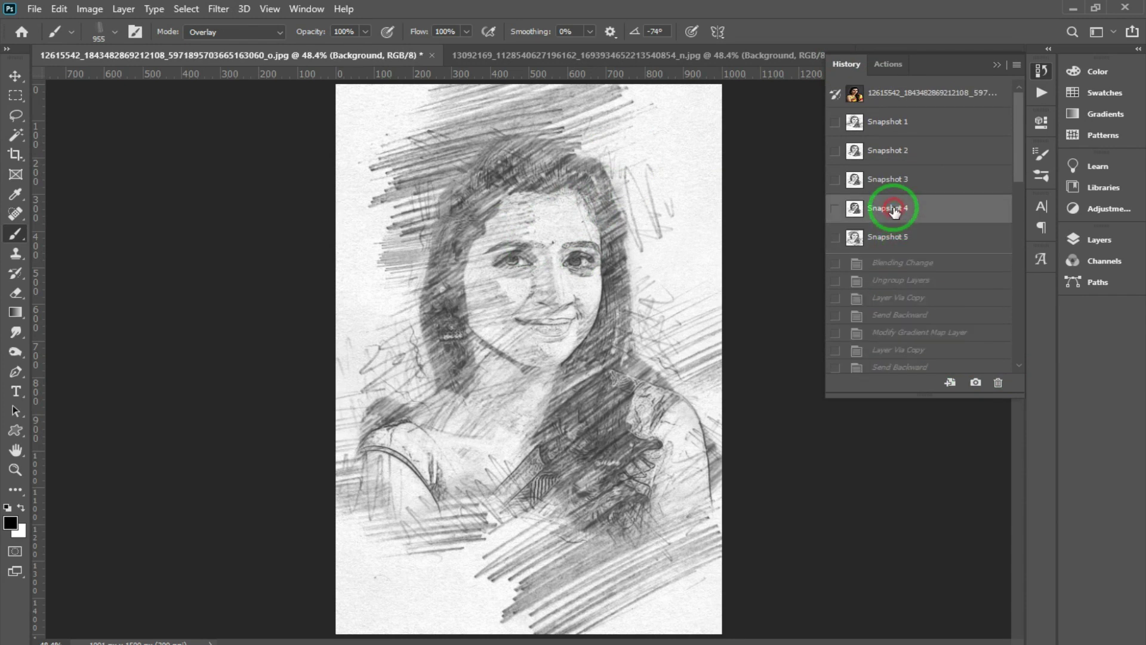
click(895, 182)
click(893, 150)
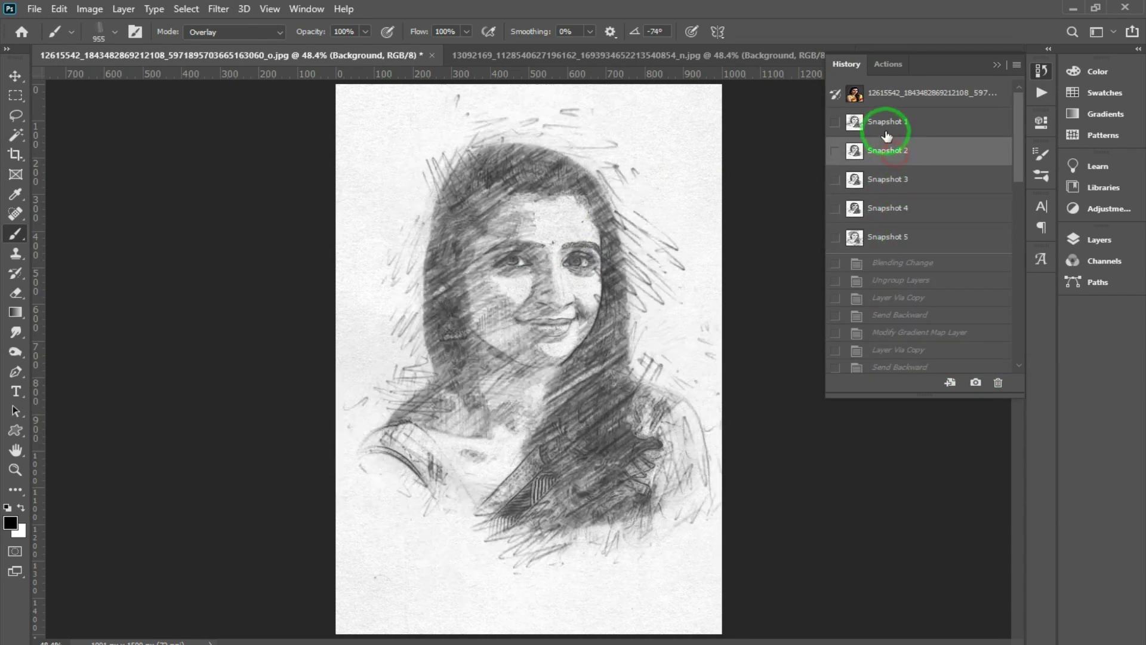
click(886, 123)
click(893, 150)
click(899, 179)
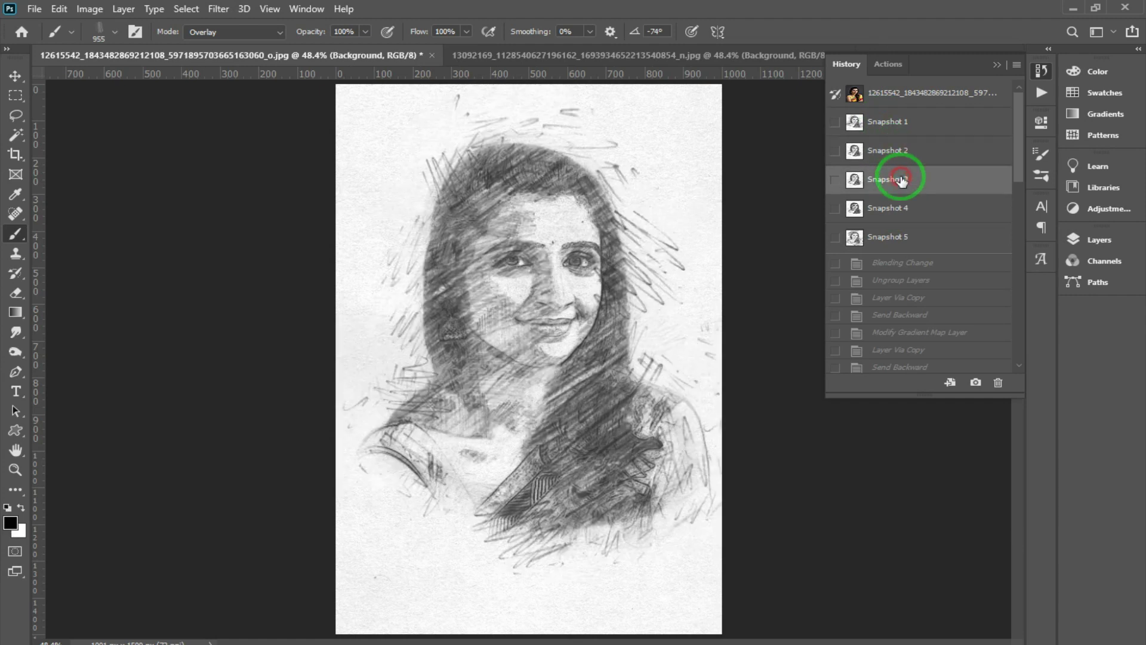
click(908, 206)
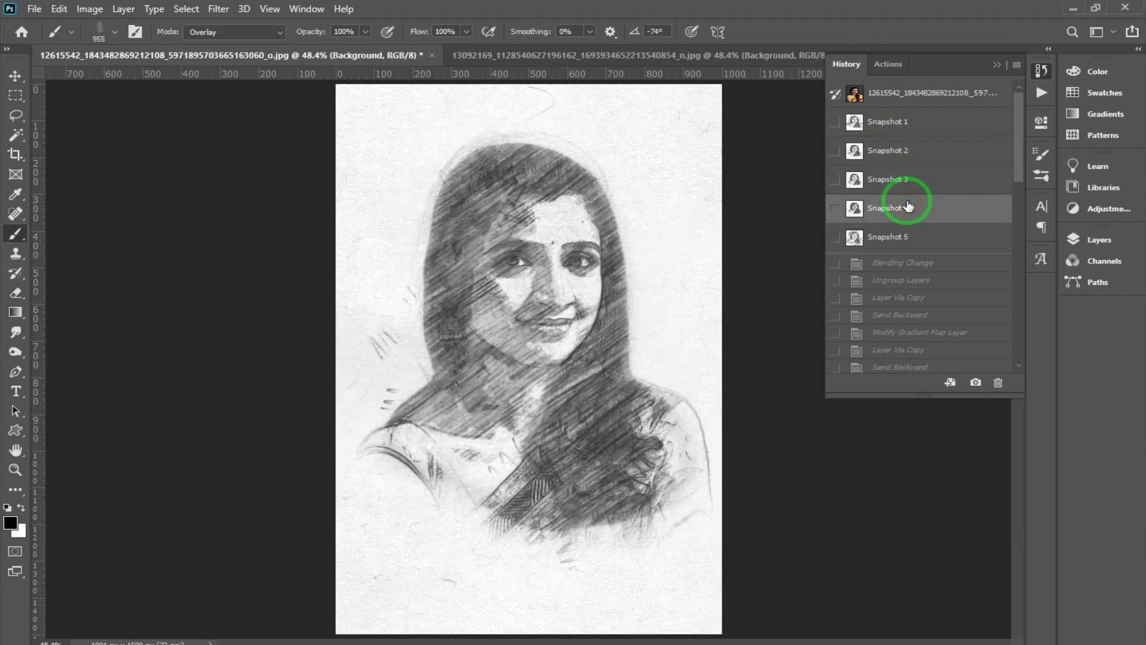